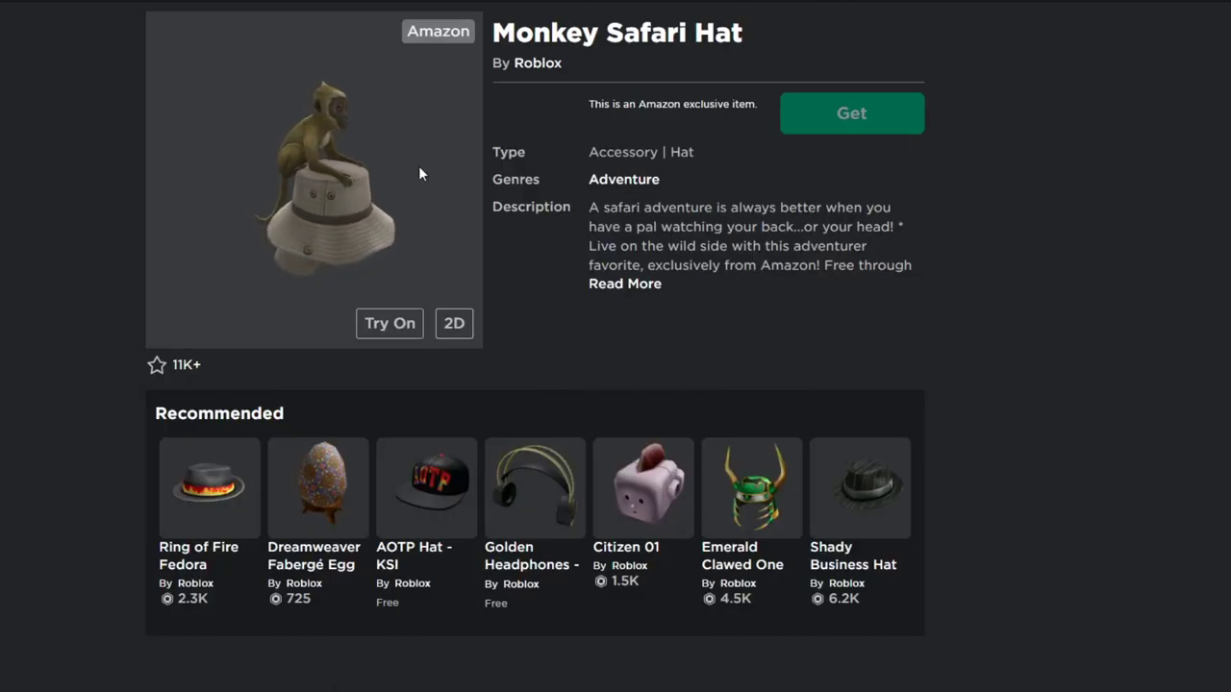
Step: Expand the Monkey Safari Hat's full description with Read More
left_click(600, 286)
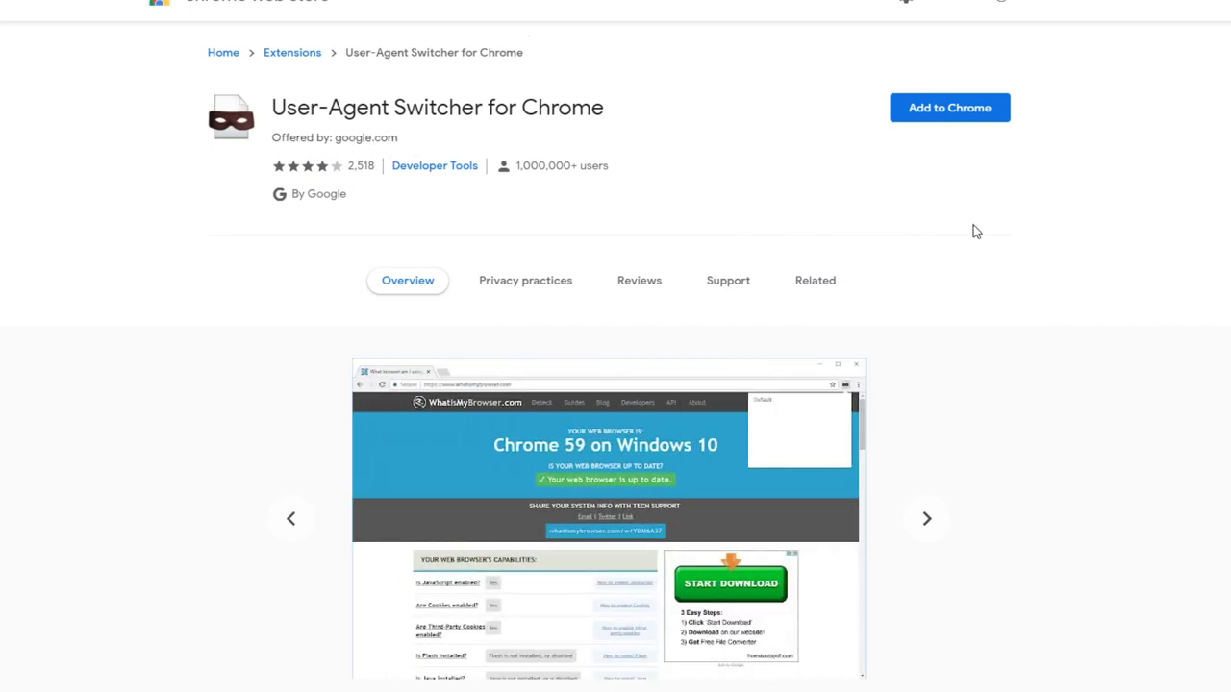
Step: Add the User-Agent Switcher for Chrome extension and confirm installing it
left_click(958, 116)
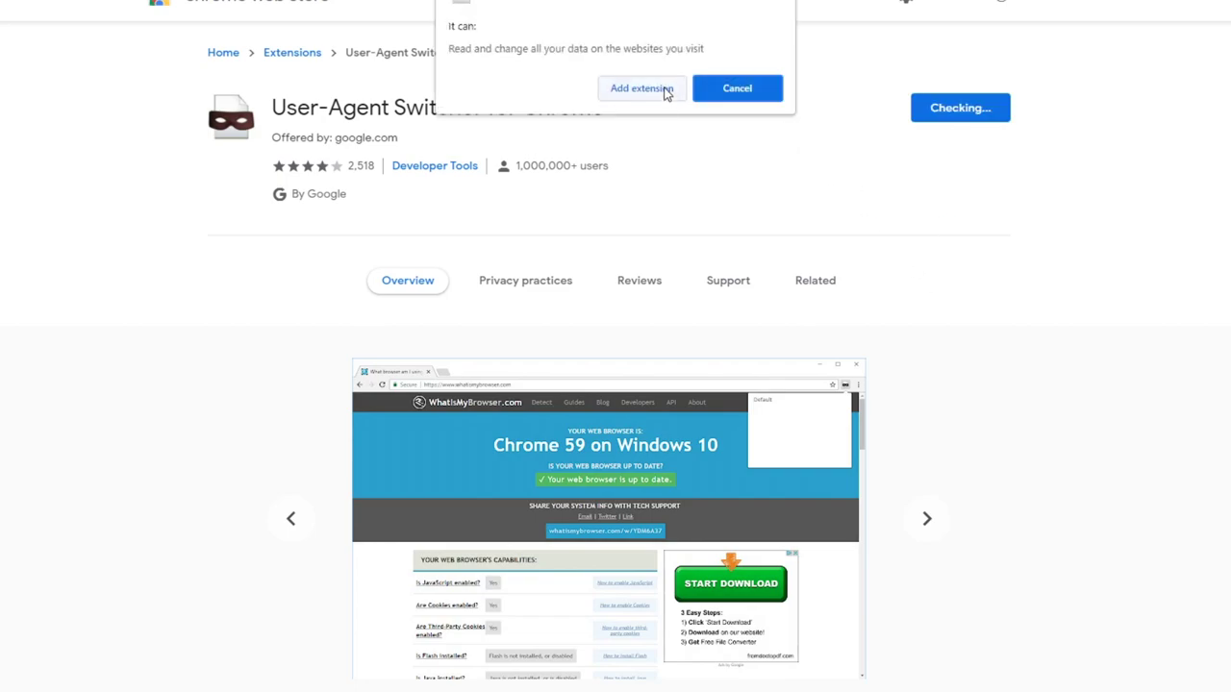
left_click(664, 89)
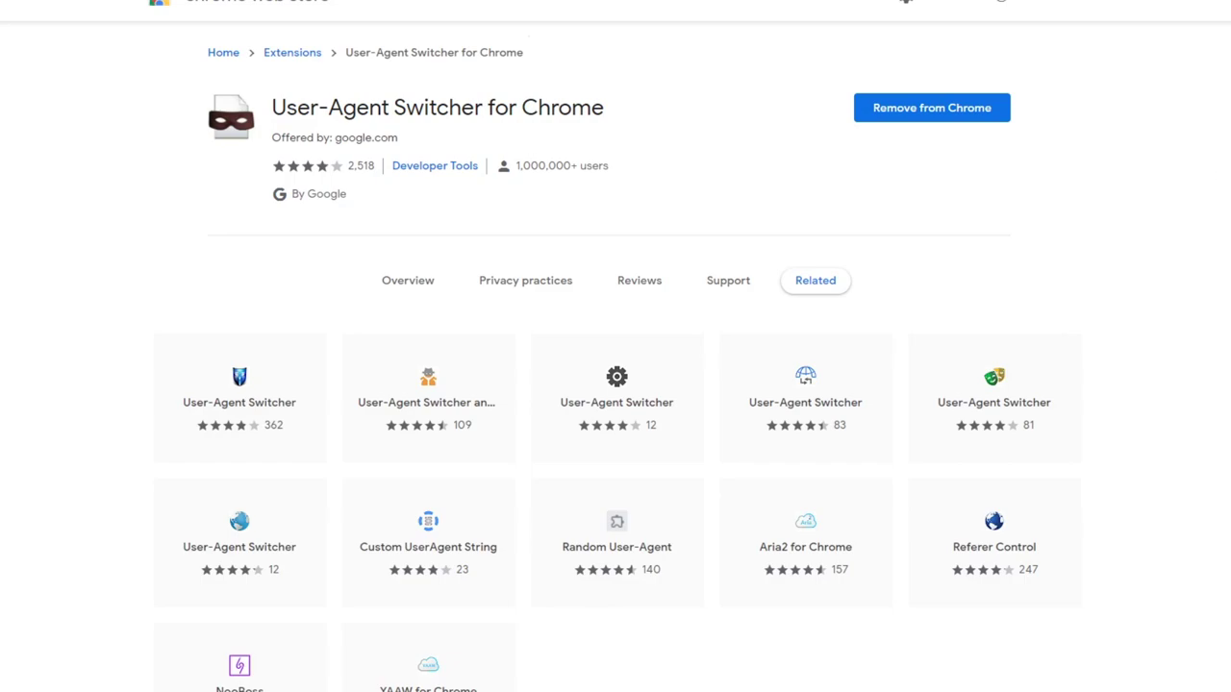
Step: Set the user agent to Android KitKat and reload the Roblox page
left_click(885, 57)
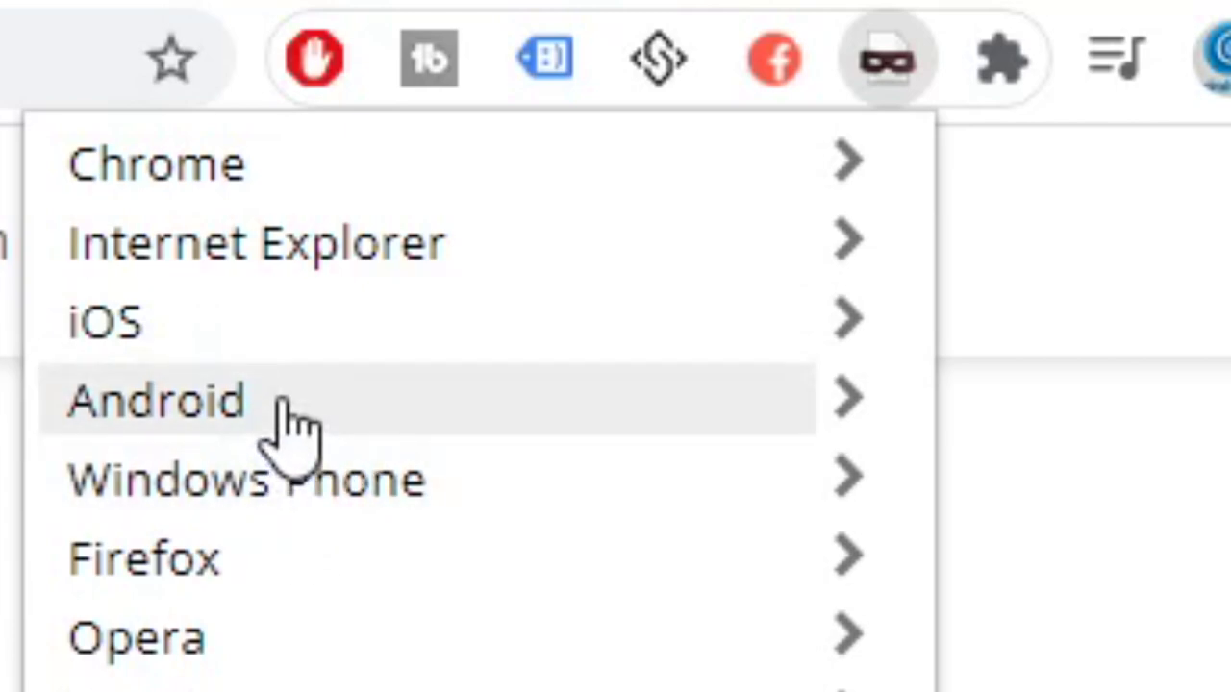
left_click(284, 404)
left_click(297, 171)
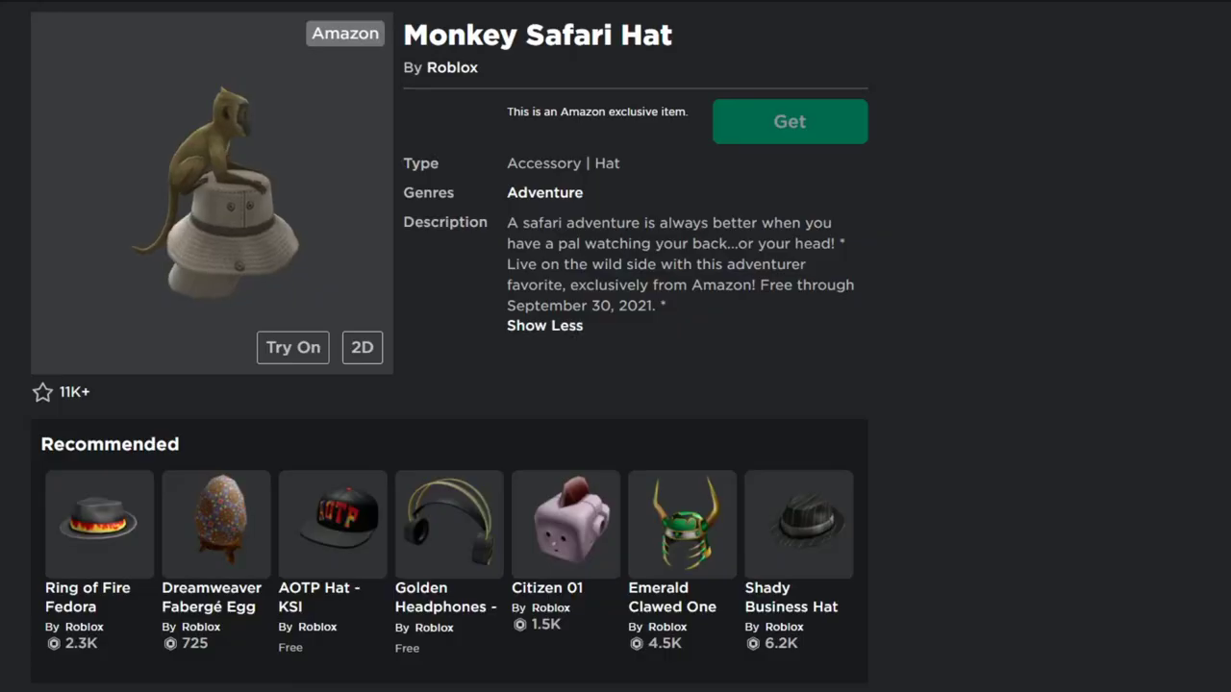
key("F5")
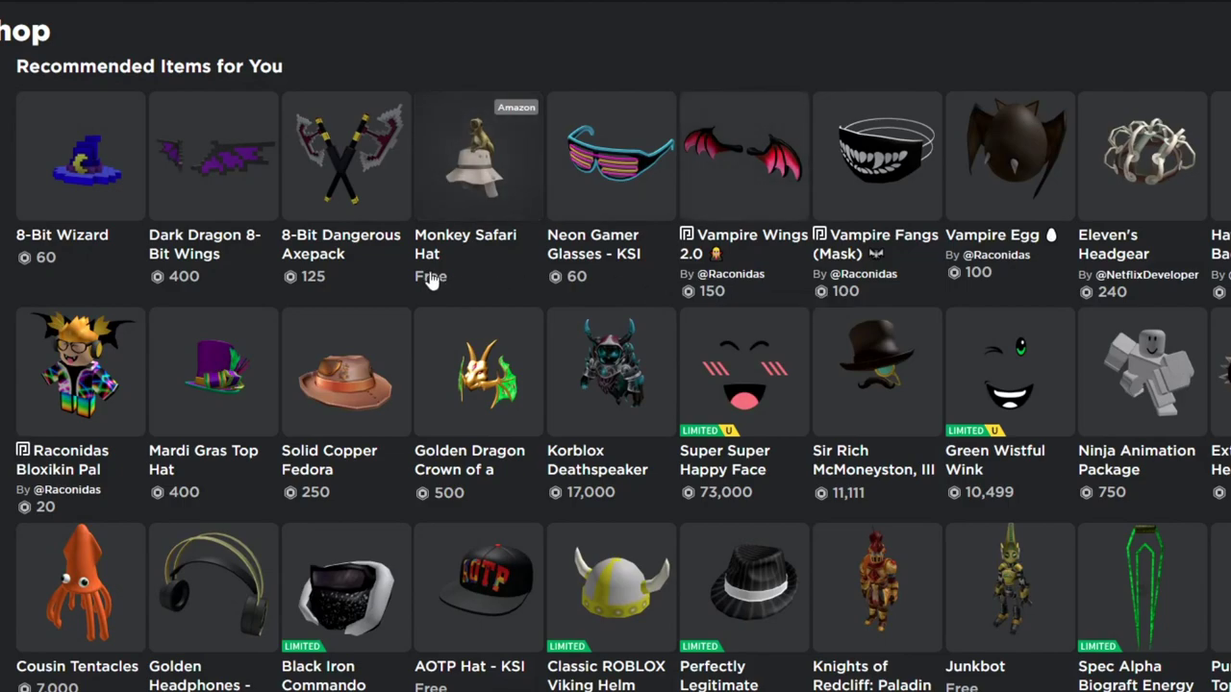
Step: Scroll the shop grid to find a free item like the ROBLOX 'R' Baseball Cap
scroll(1113, 358, "down", 4)
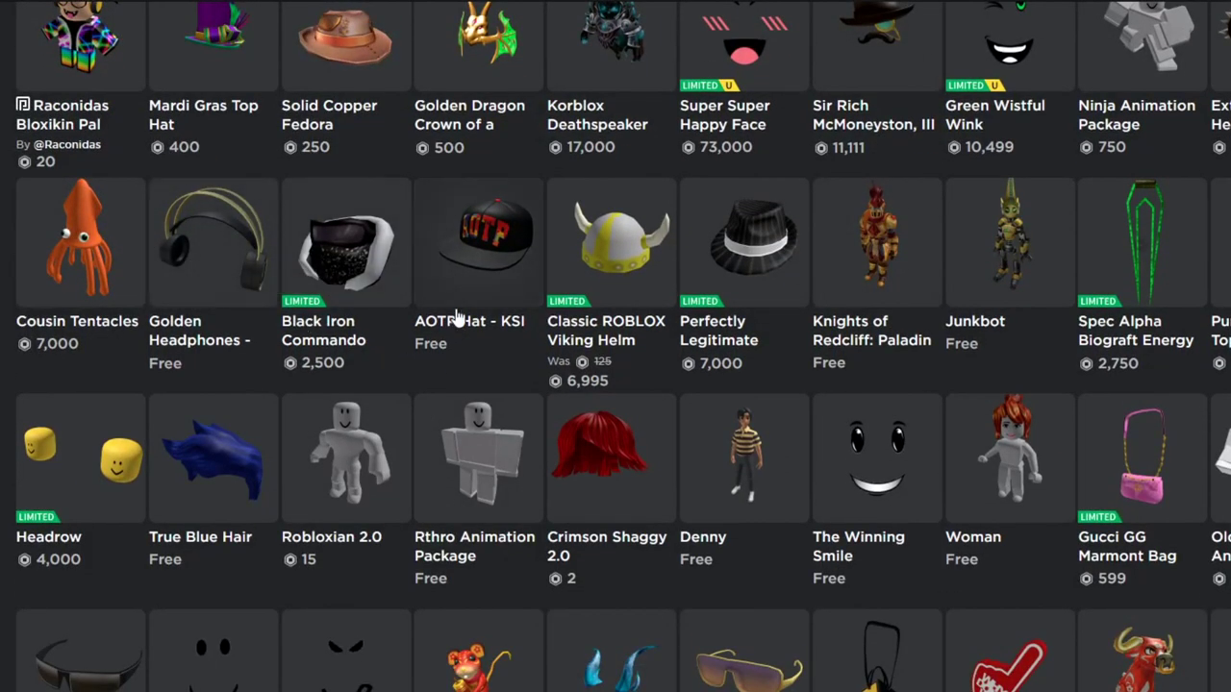
scroll(663, 442, "down", 5)
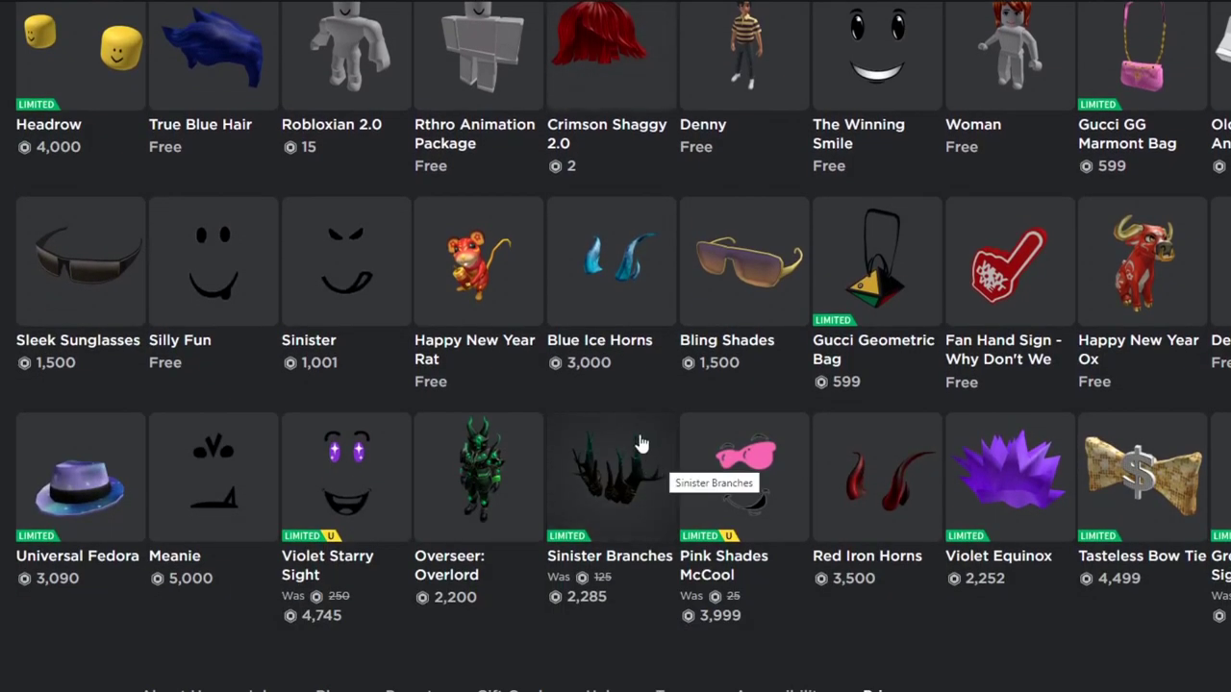
scroll(469, 473, "up", 8)
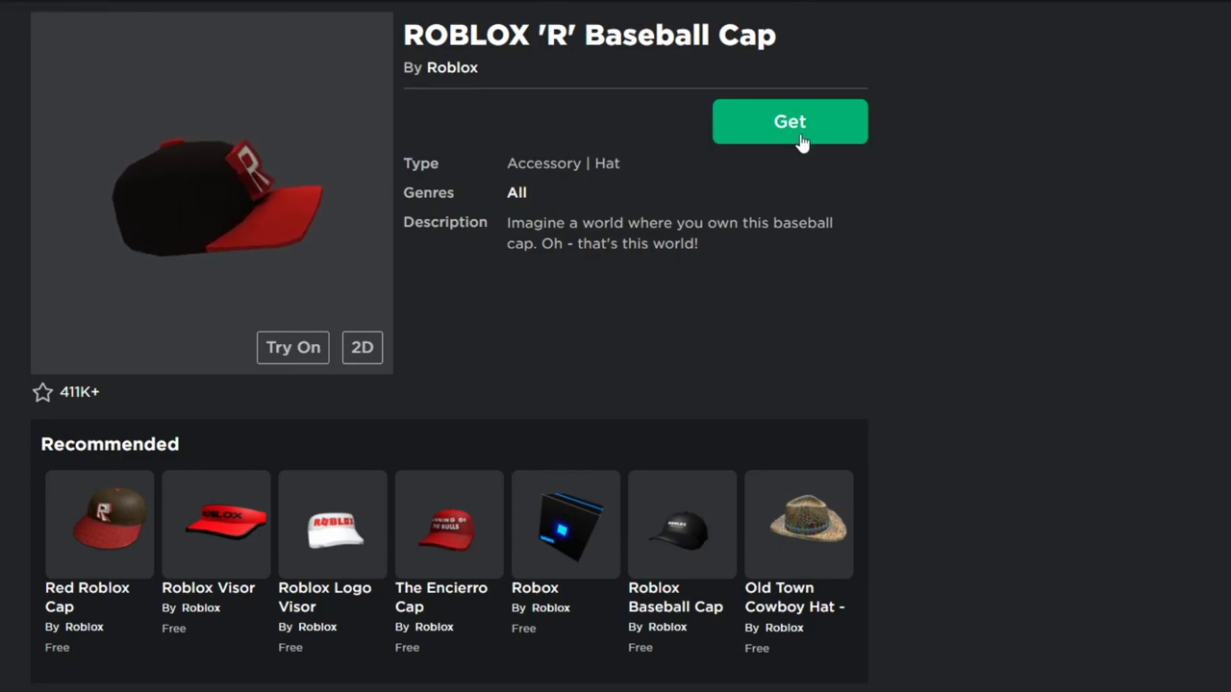
Step: Inspect the 'R' Baseball Cap's Get button markup, then return to the Monkey Safari Hat page
right_click(785, 120)
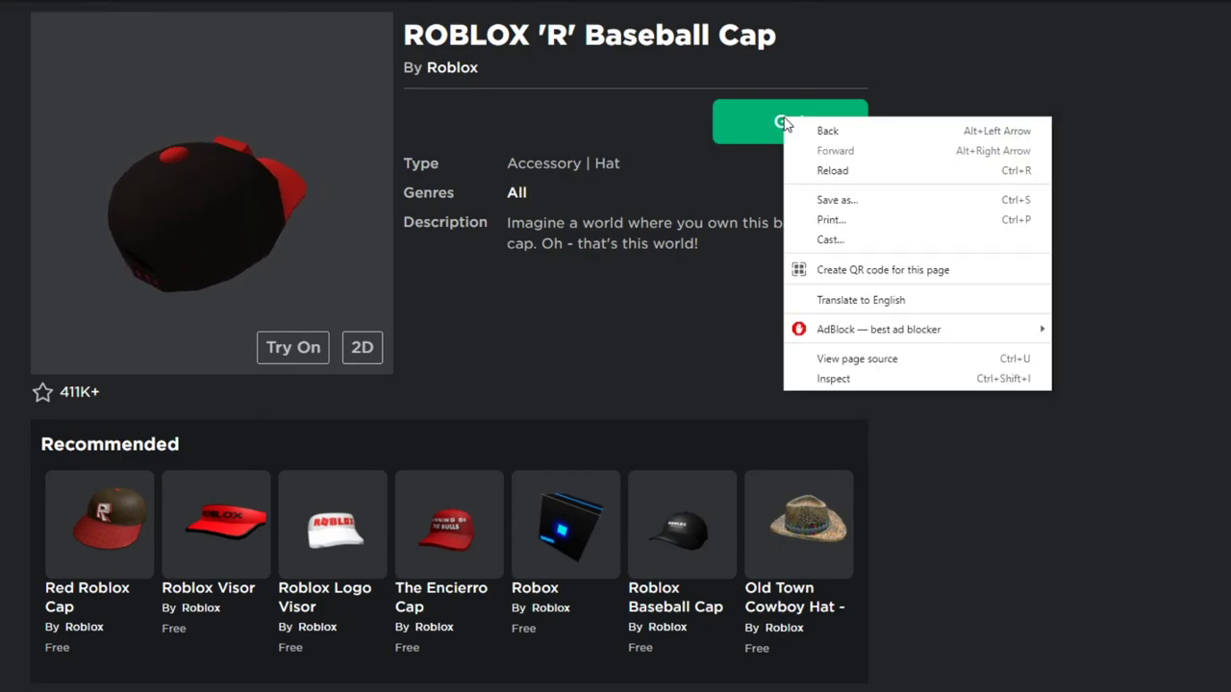
left_click(803, 378)
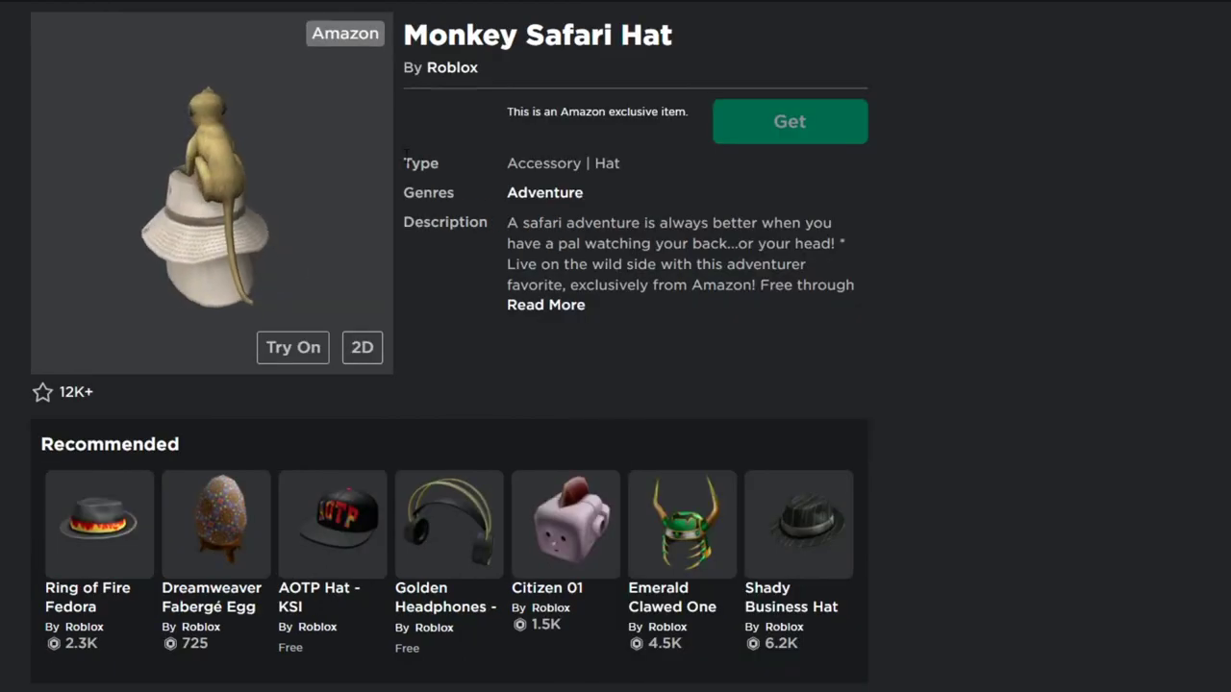
left_click_drag(405, 146, 250, 159)
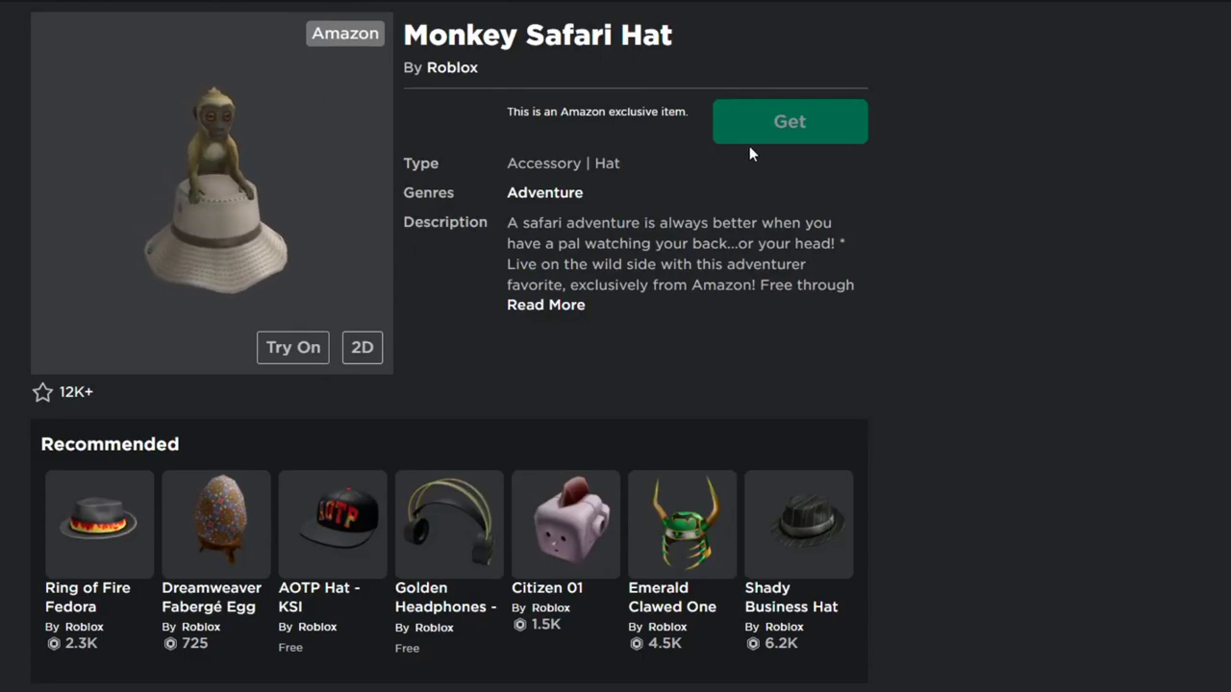
right_click(776, 125)
left_click(835, 380)
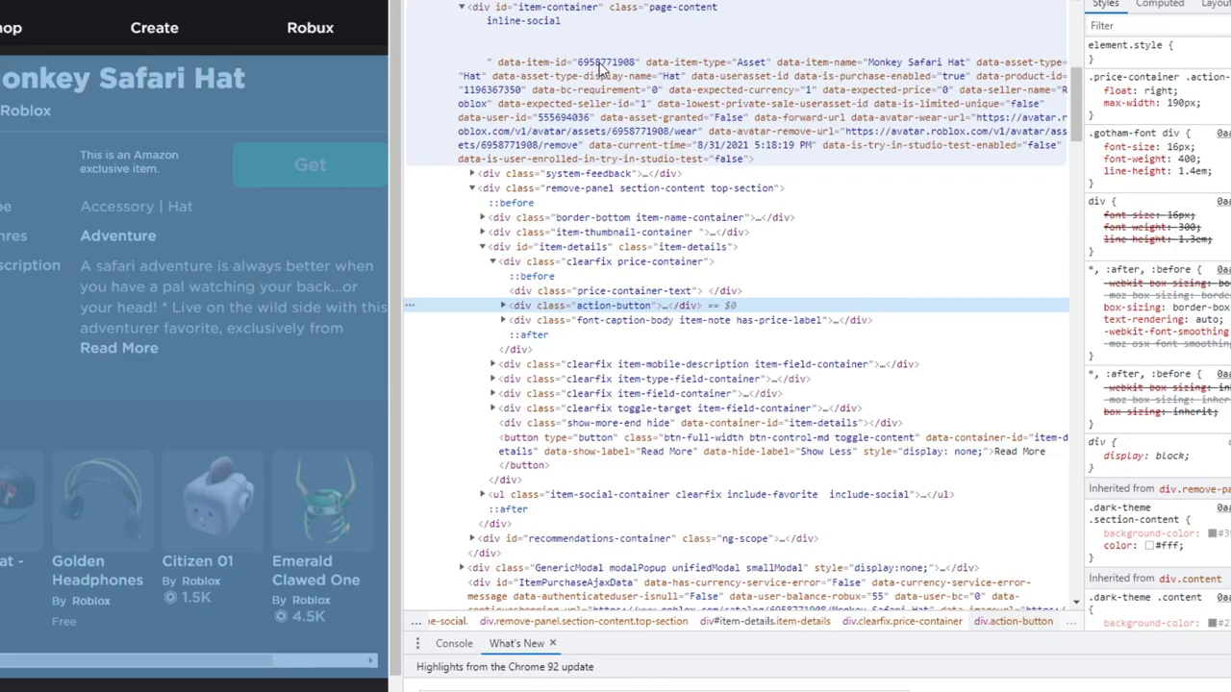
left_click(604, 69)
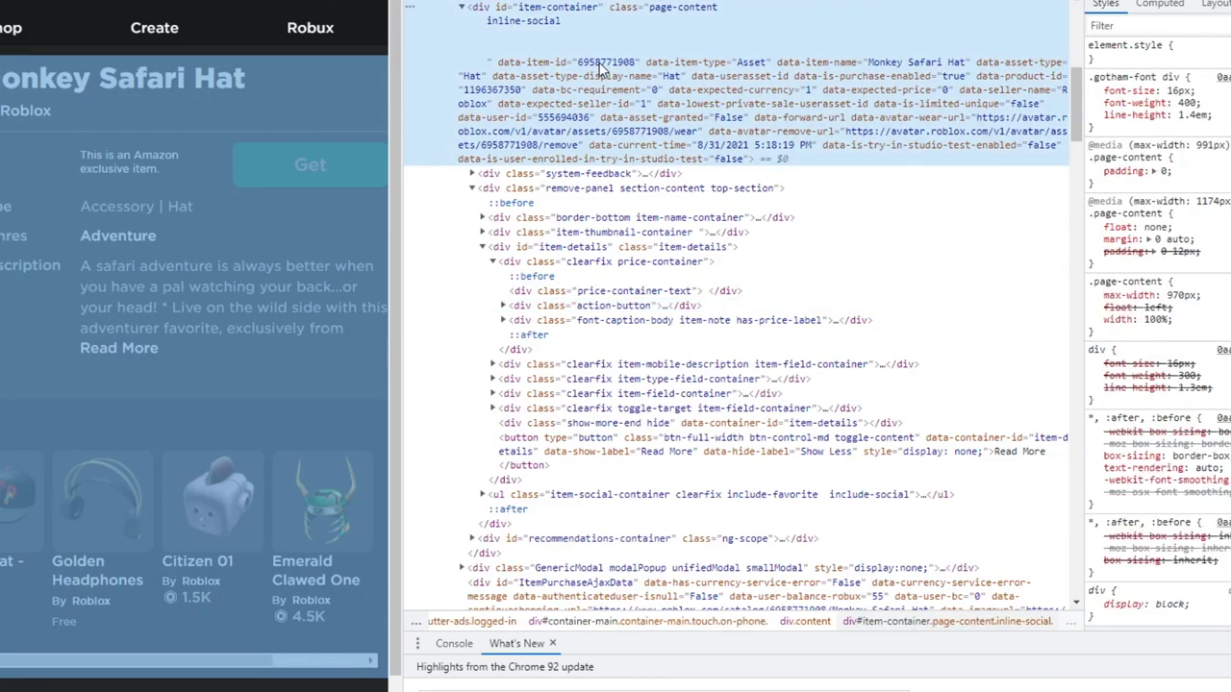
double_click(604, 64)
right_click(600, 67)
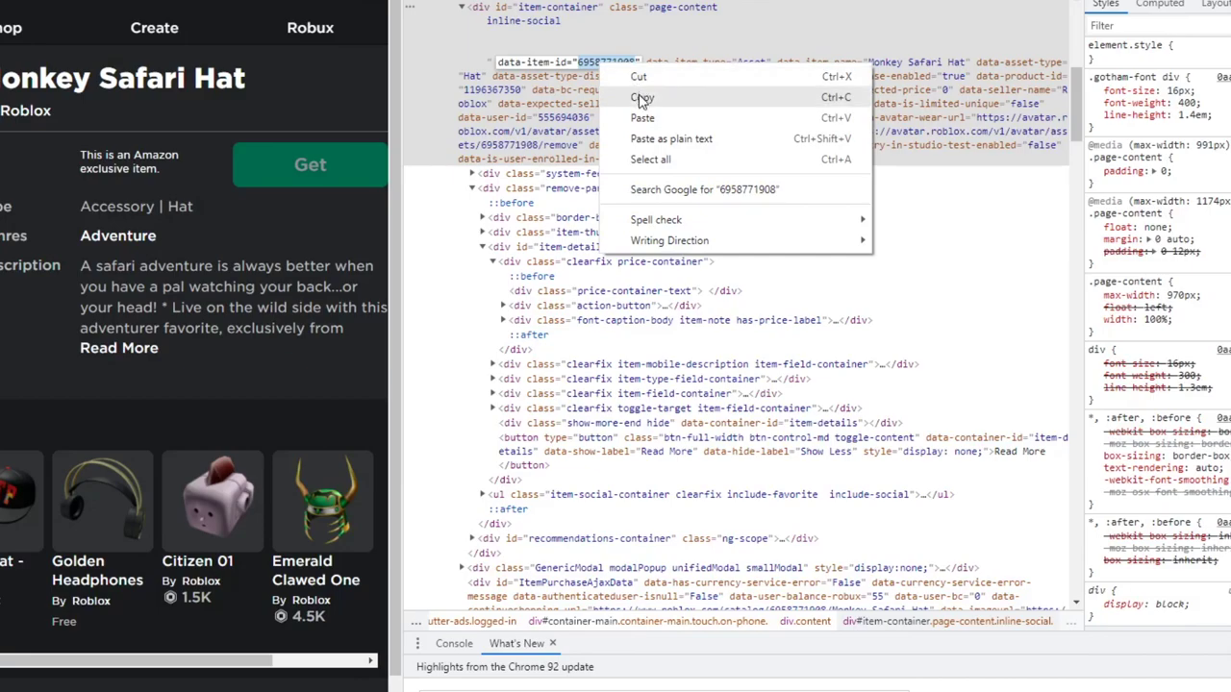
left_click(642, 98)
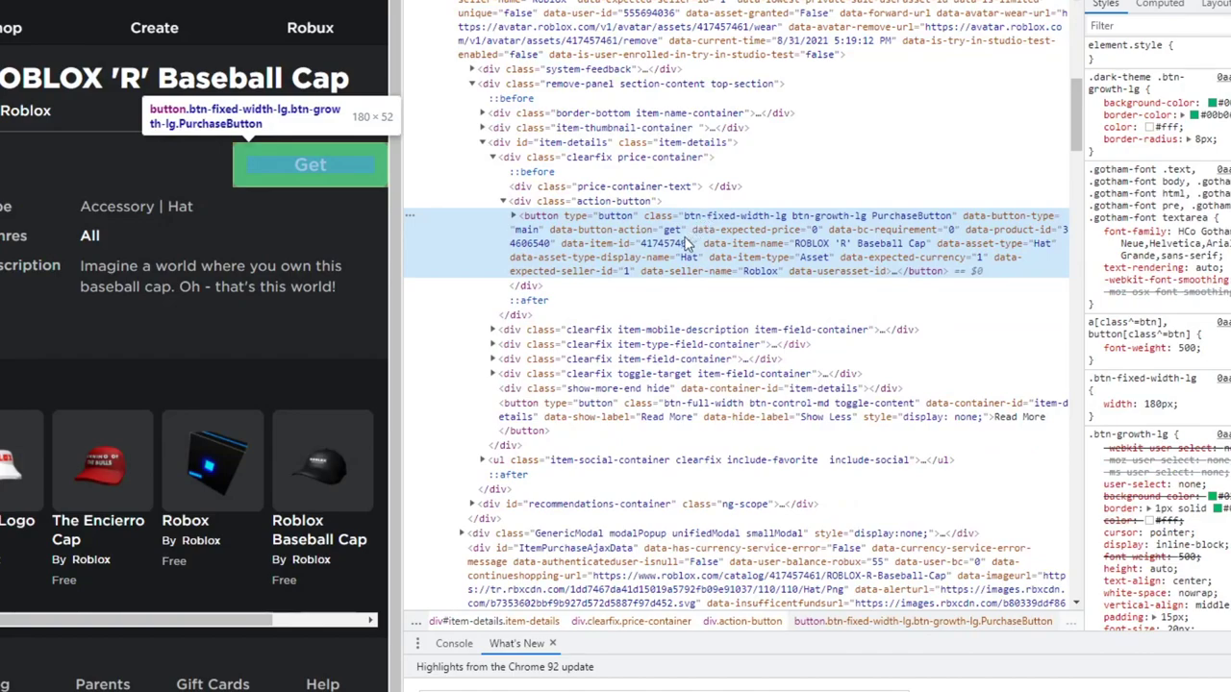
double_click(662, 246)
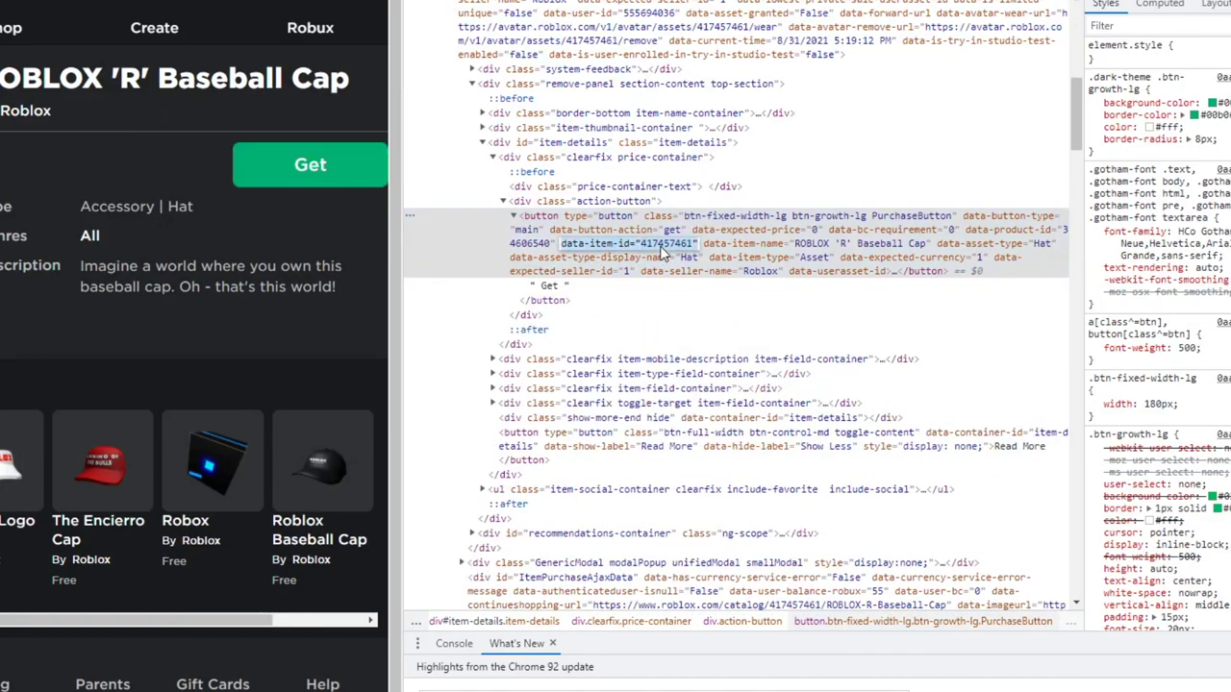
double_click(646, 246)
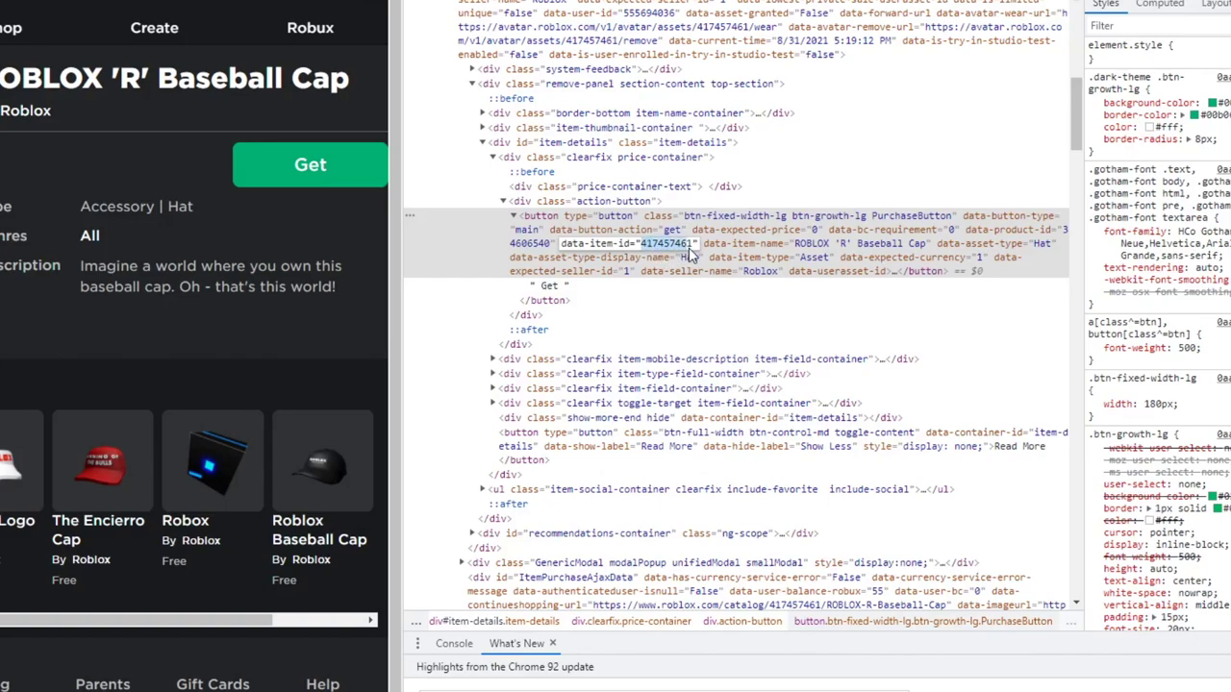
key("ctrl+v")
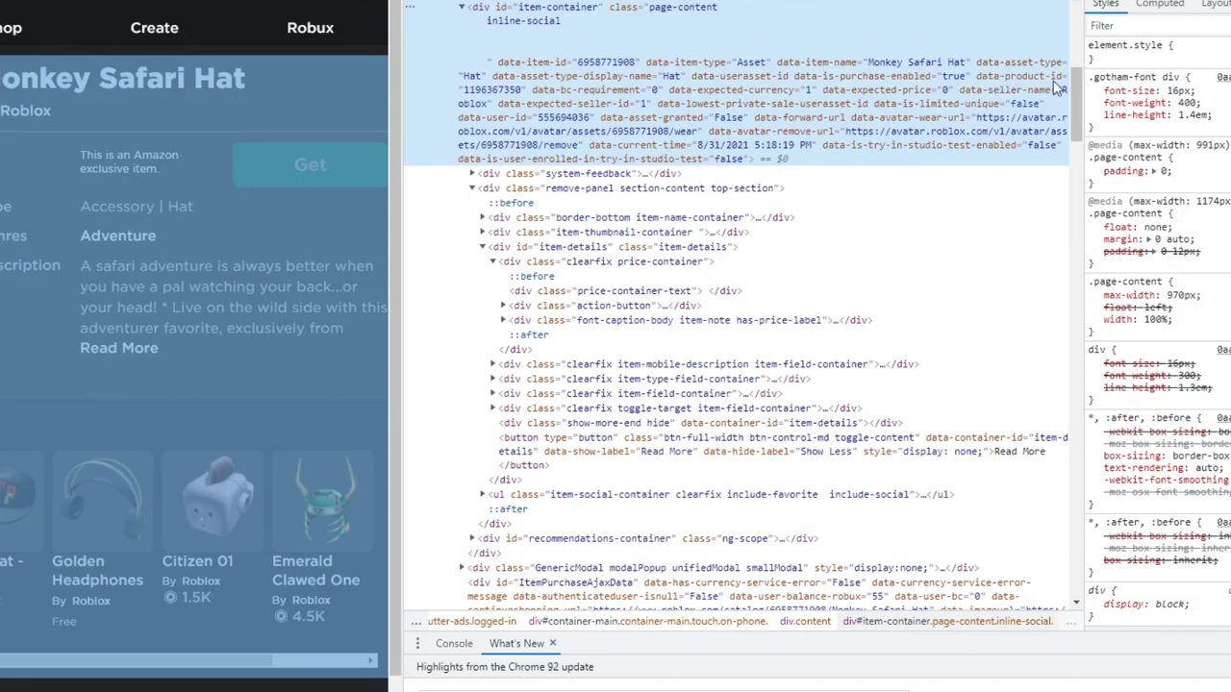
double_click(503, 91)
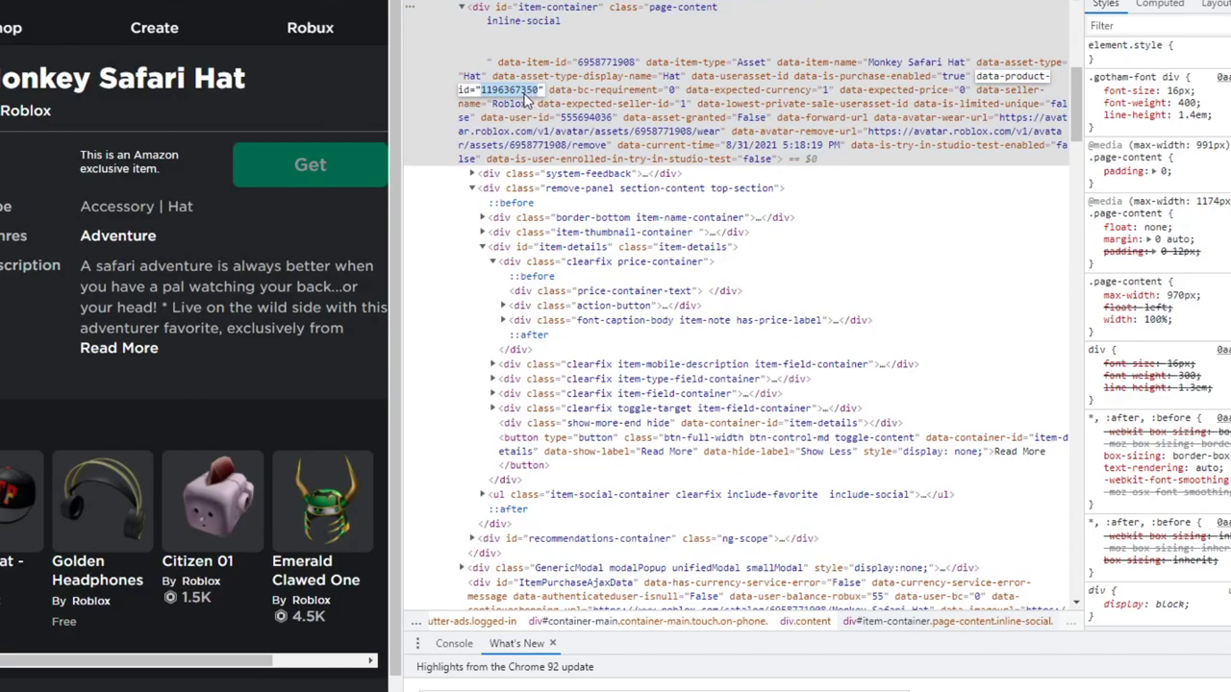
right_click(526, 99)
left_click(561, 124)
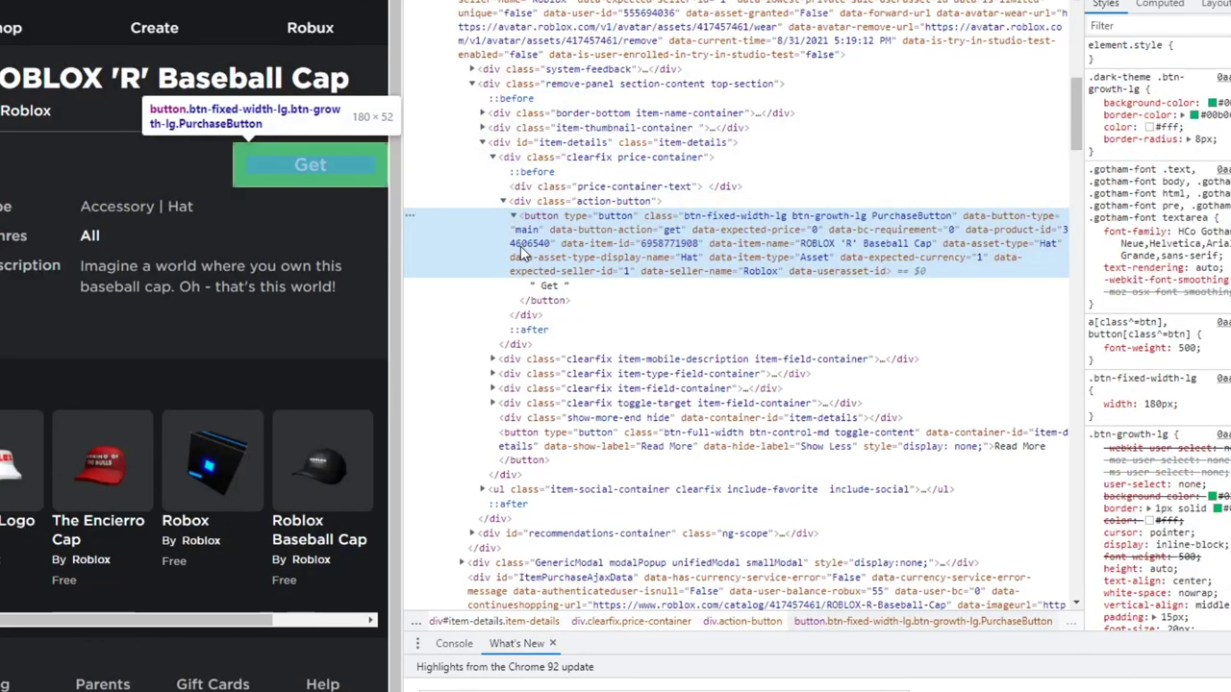
double_click(522, 248)
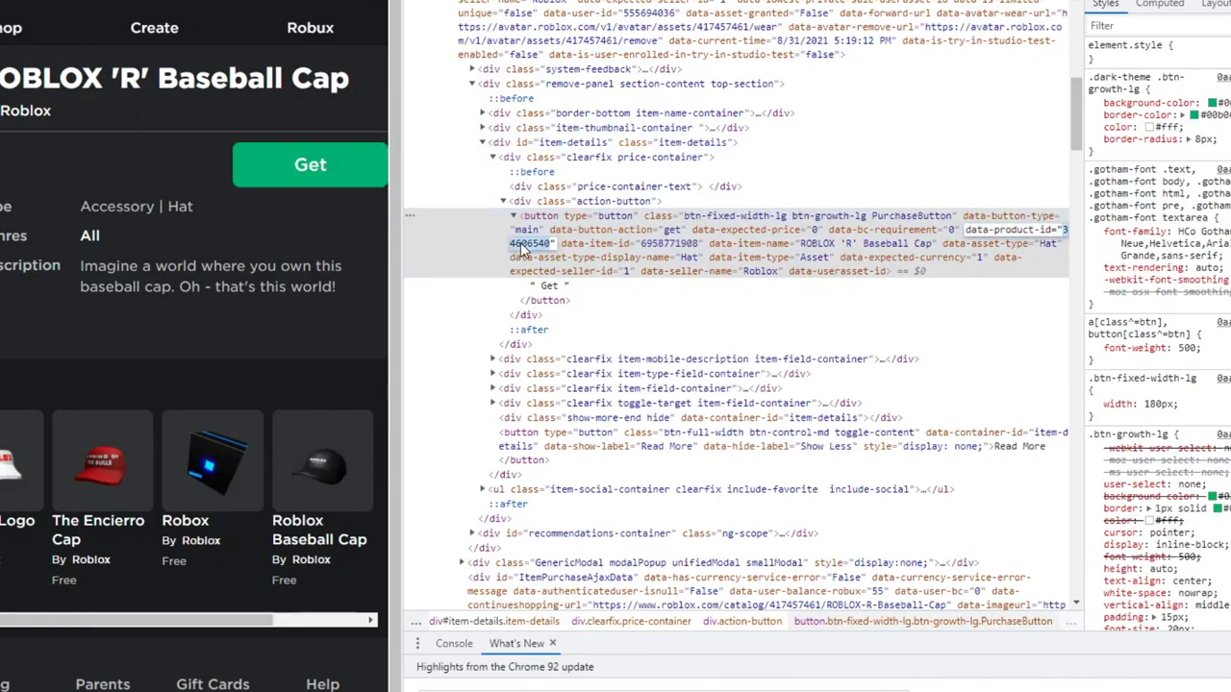
right_click(522, 248)
left_click(556, 300)
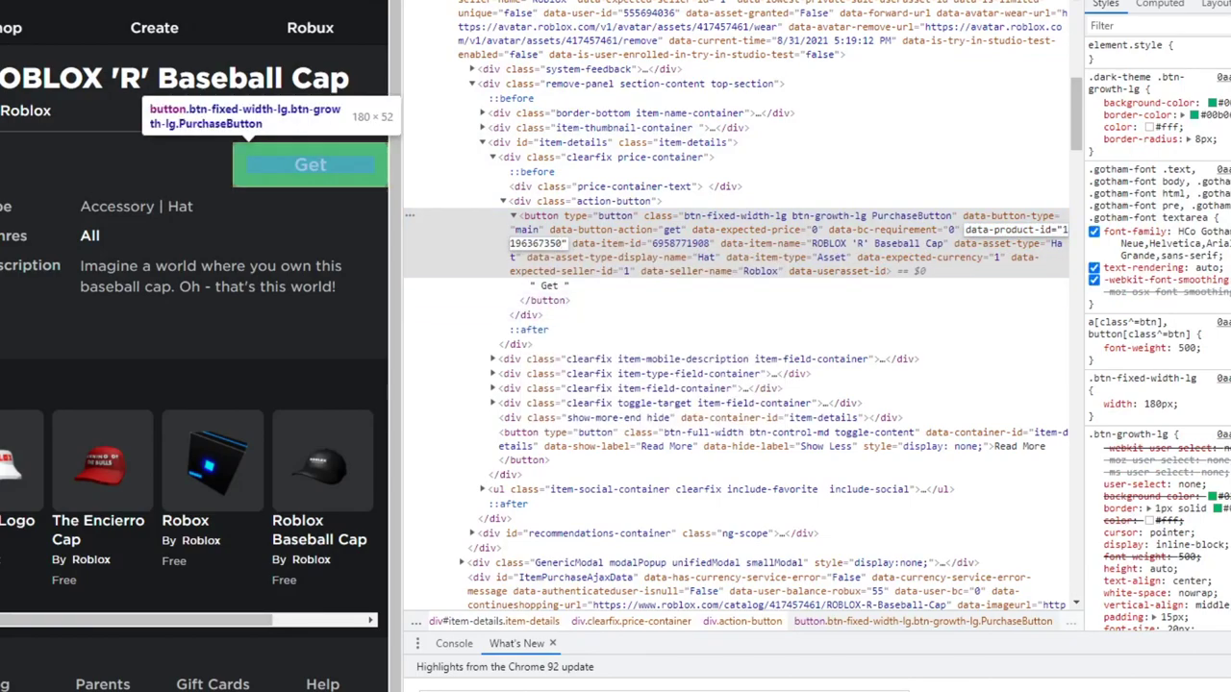
key("F12")
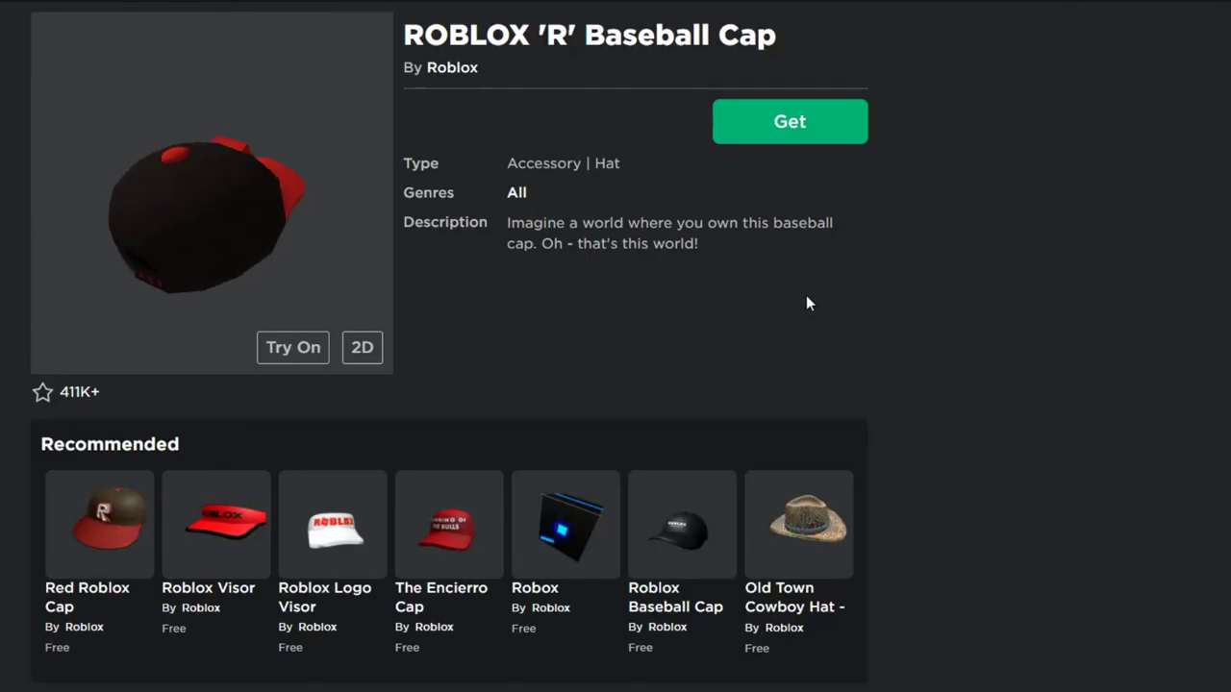
left_click(810, 140)
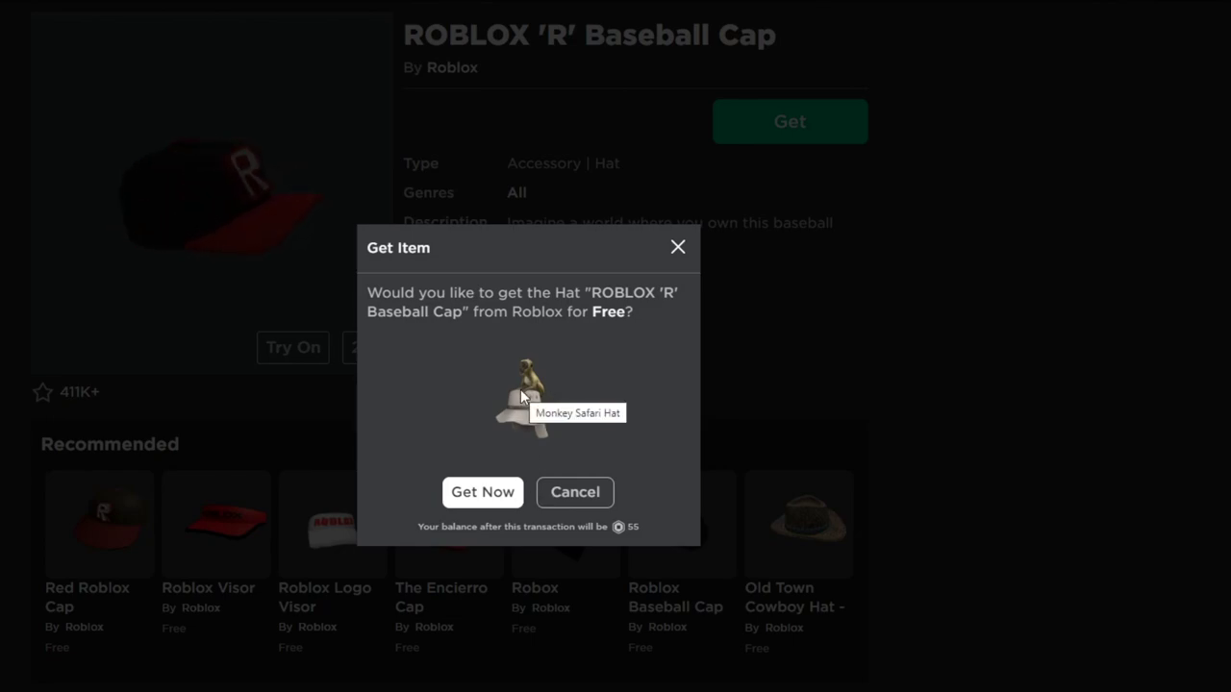
Step: Get the hat for free with Get Now and open the Monkey Safari Hat from the inventory
left_click(497, 494)
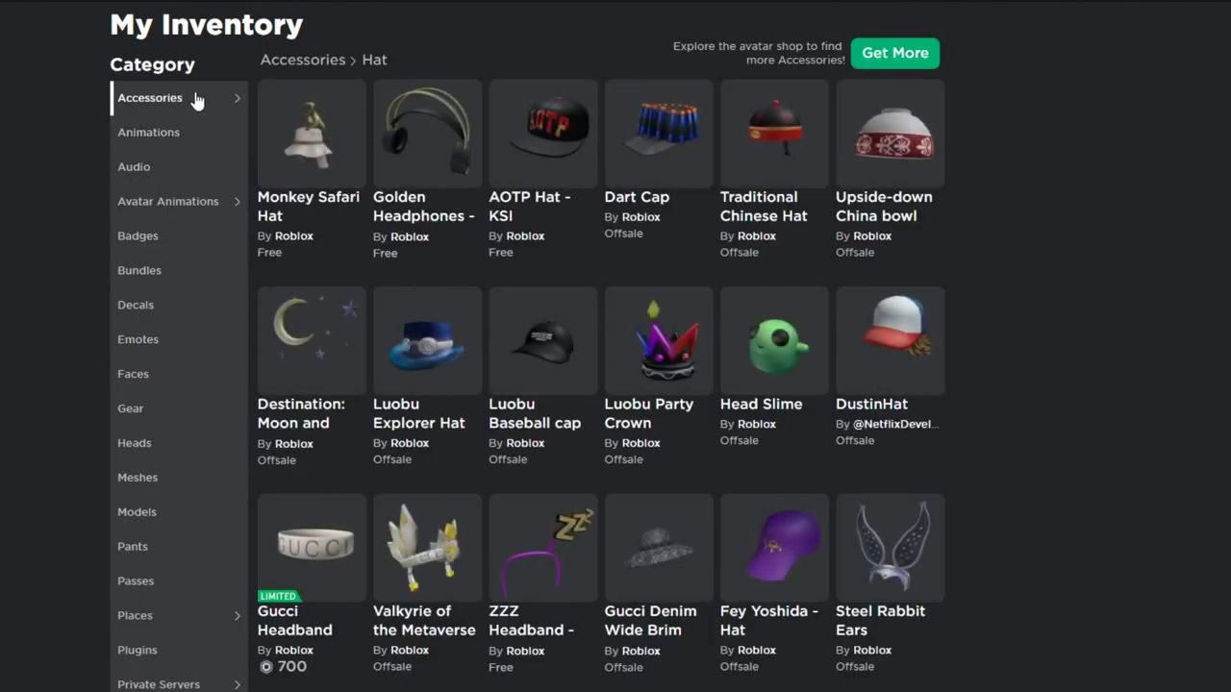
left_click(328, 144)
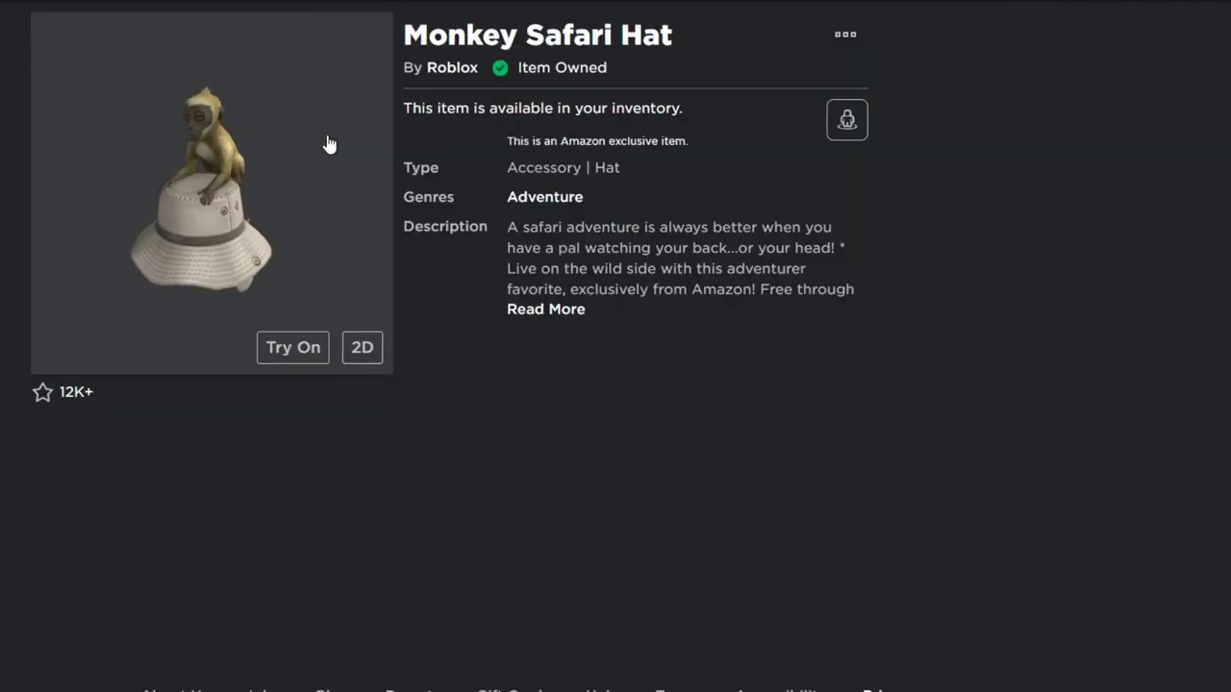